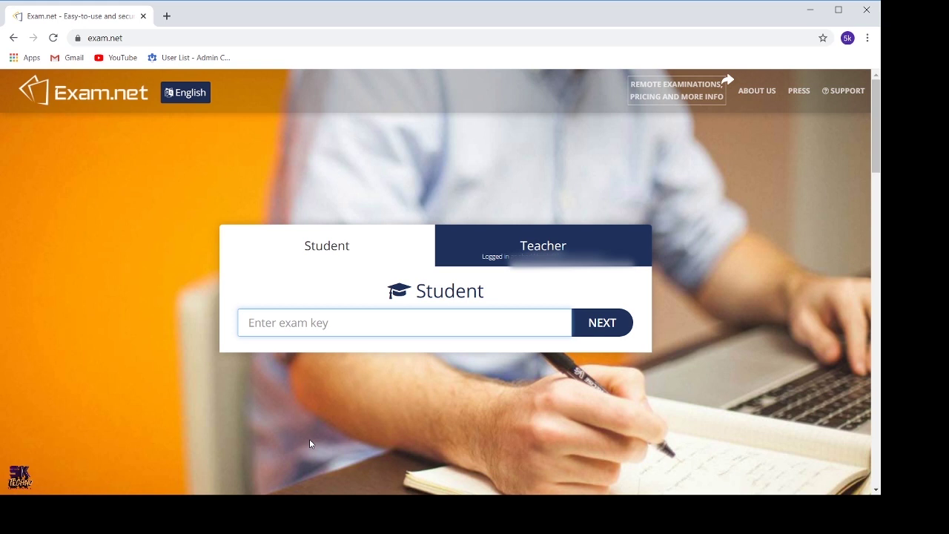
Step: Paste the exam key into the key field and submit it
{"action": "left_click", "coordinate": [363, 327]}
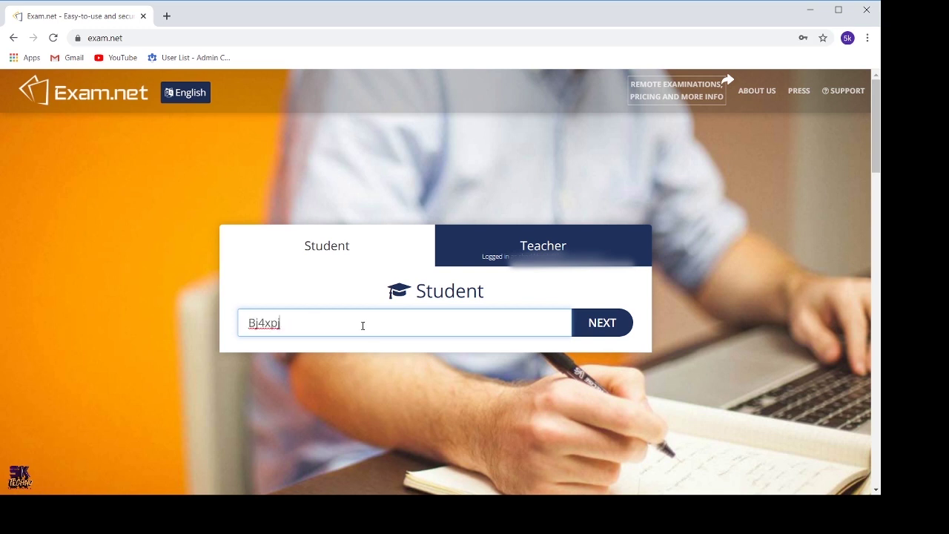
{"action": "left_click", "coordinate": [597, 323]}
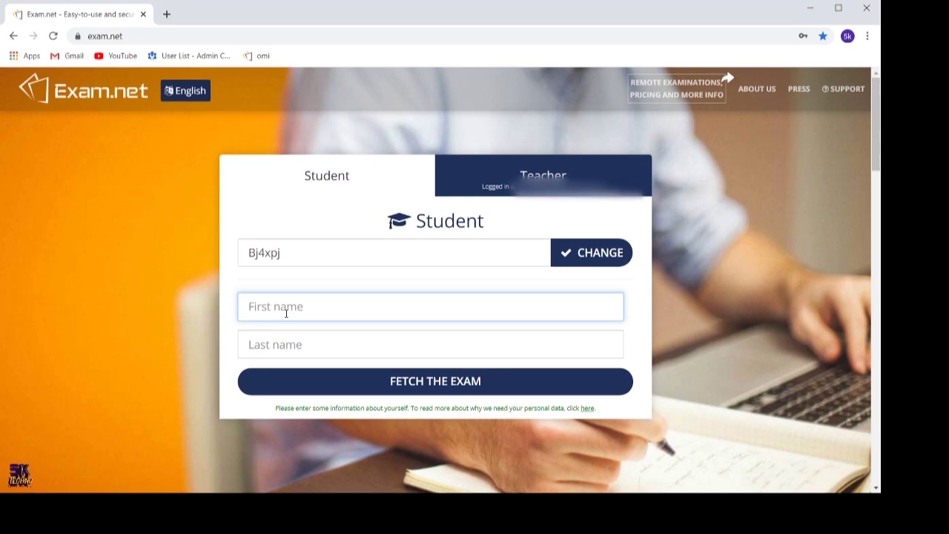
Step: Fill in the student's first and last name and fetch the exam
{"action": "left_click", "coordinate": [271, 345]}
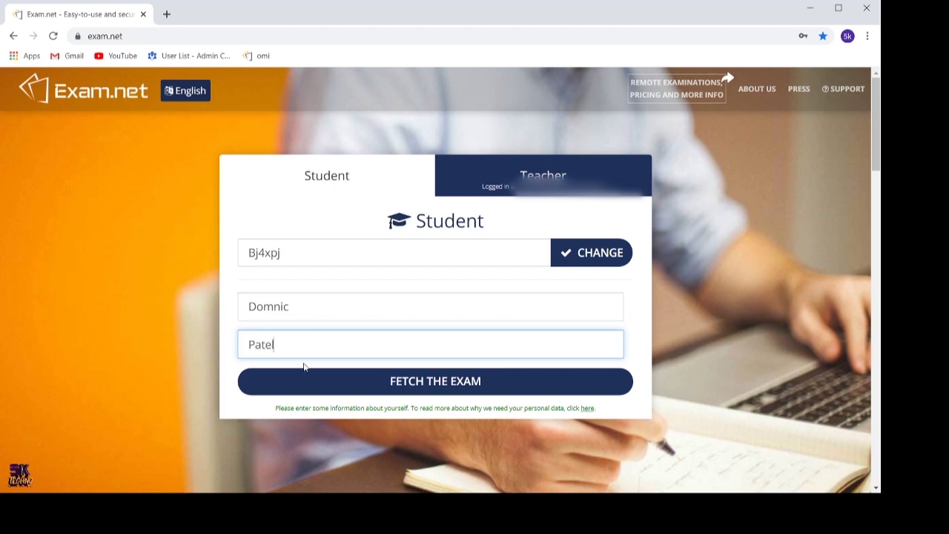
{"action": "left_click", "coordinate": [455, 380]}
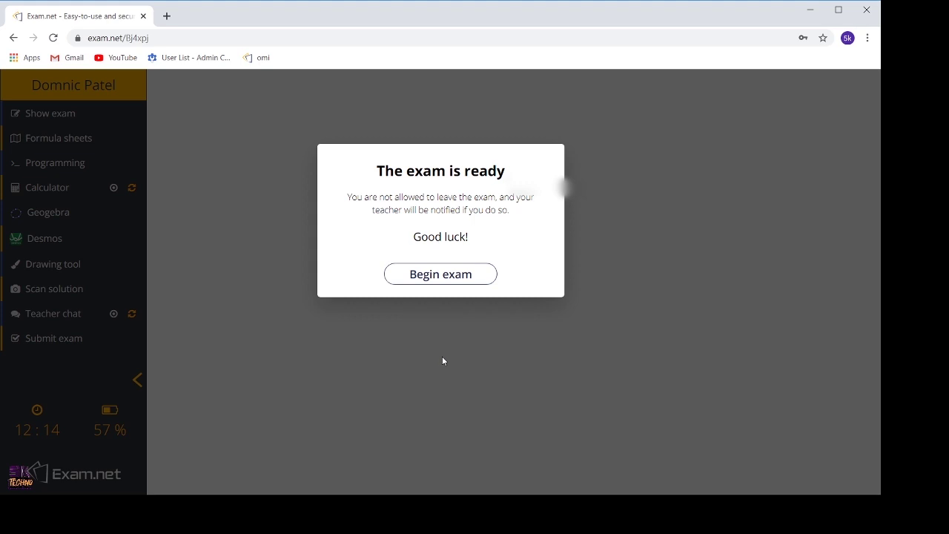
Step: Begin the exam, show questions and answer side by side, and focus the answer editor
{"action": "left_click", "coordinate": [435, 283]}
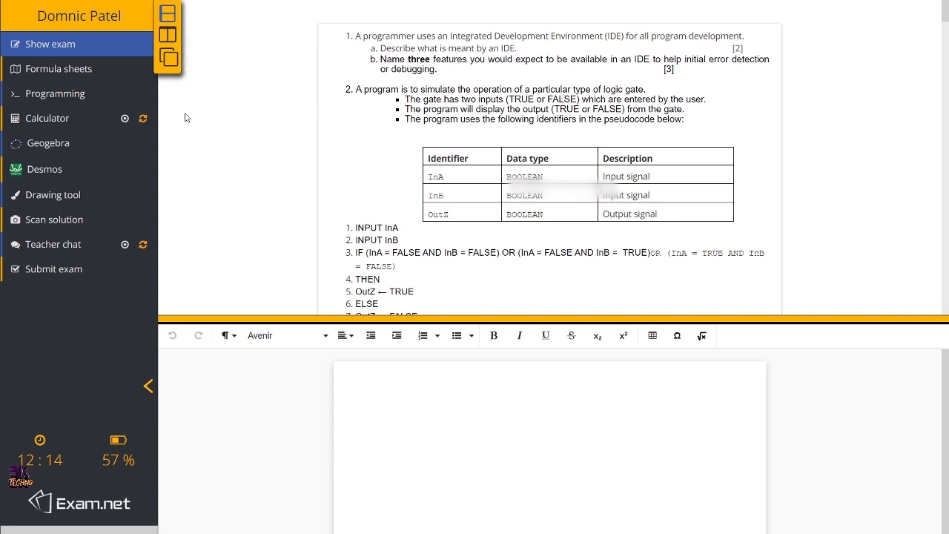
{"action": "left_click", "coordinate": [168, 35]}
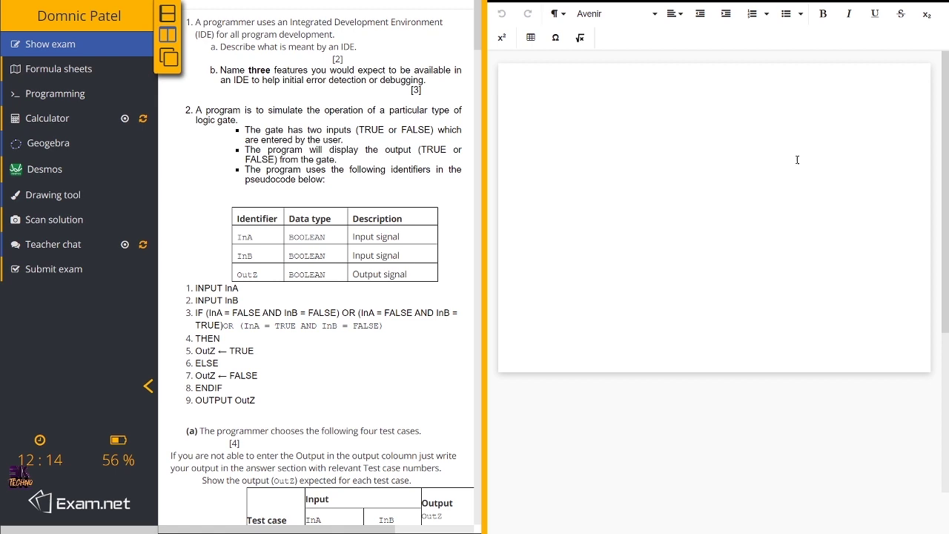
{"action": "left_click", "coordinate": [586, 90]}
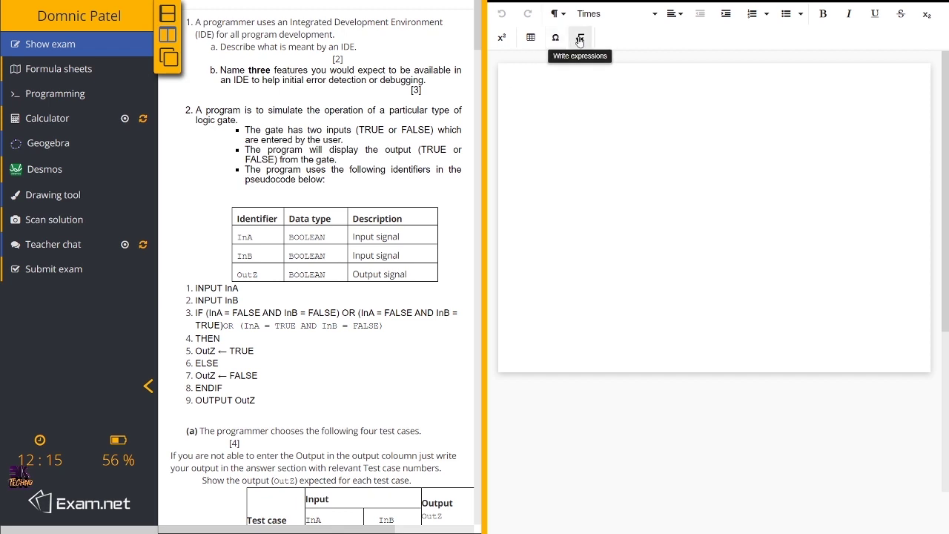
{"action": "left_click", "coordinate": [579, 39]}
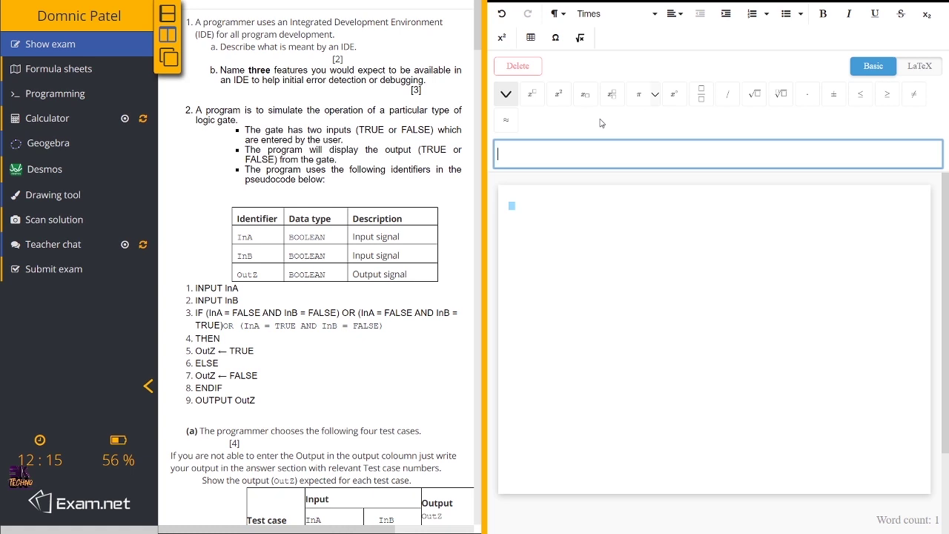
{"action": "left_click", "coordinate": [524, 68]}
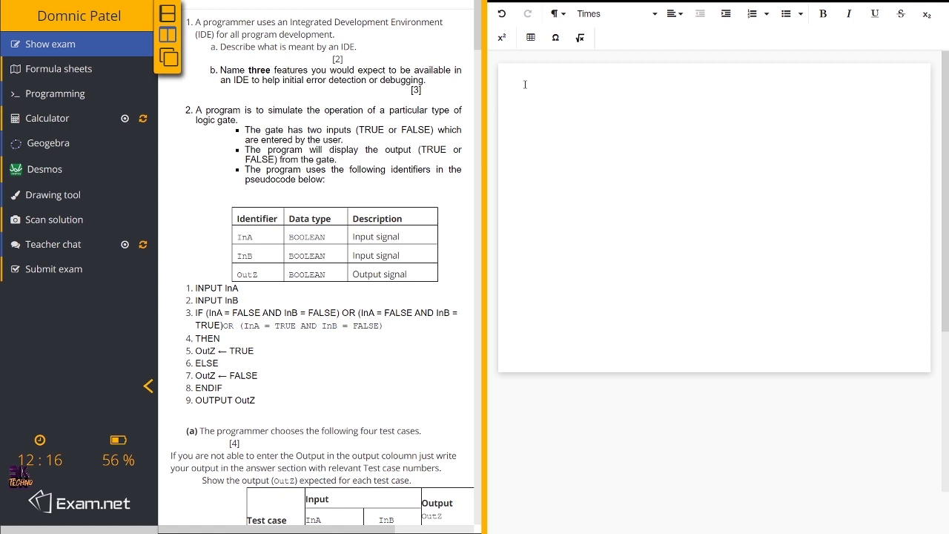
Step: Start the answer with the heading 'Ans 1' while rereading the four-test-case question
{"action": "type", "text": "Ans"}
{"action": "type", "text": " 1"}
{"action": "left_click_drag", "start_coordinate": [199, 428], "coordinate": [352, 443]}
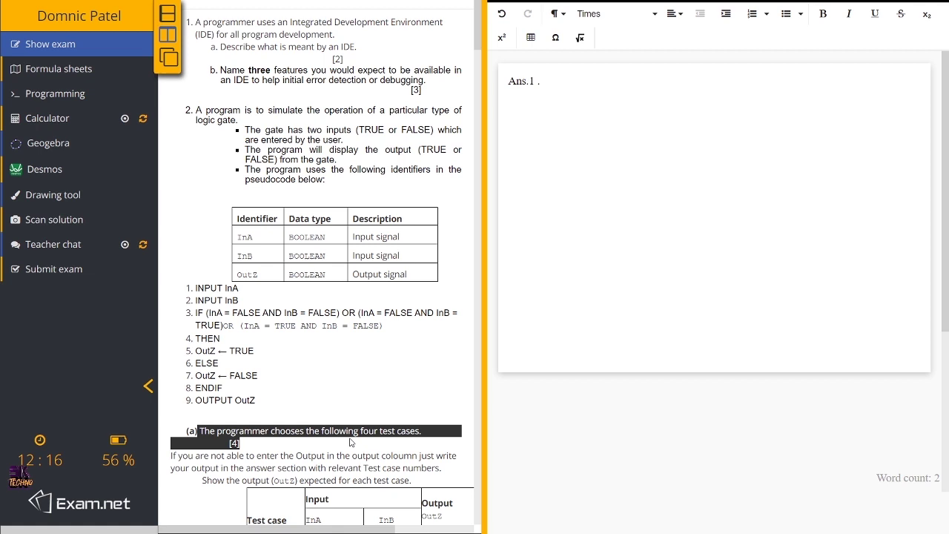
{"action": "left_click", "coordinate": [539, 81]}
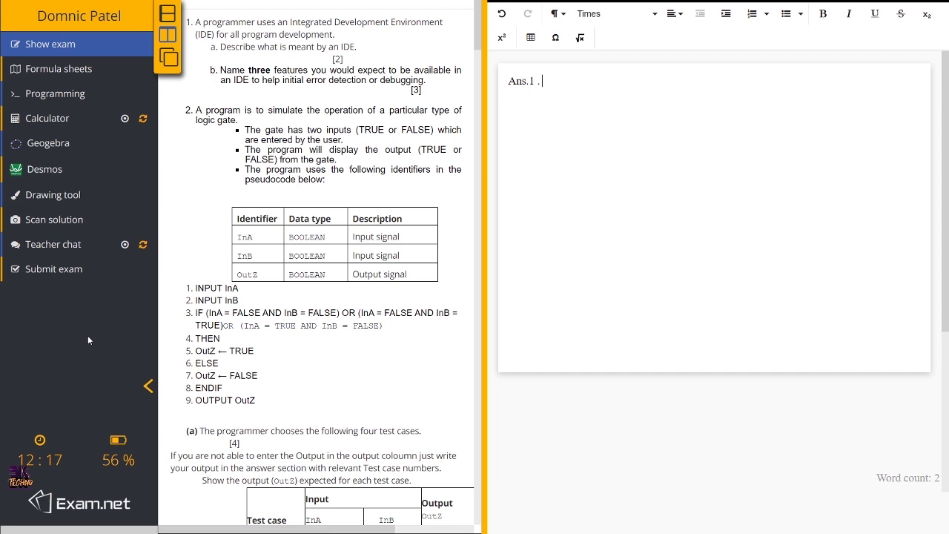
Step: Browse the mathematics formula sheet, then bring up the JavaScript programming editor
{"action": "left_click", "coordinate": [55, 72]}
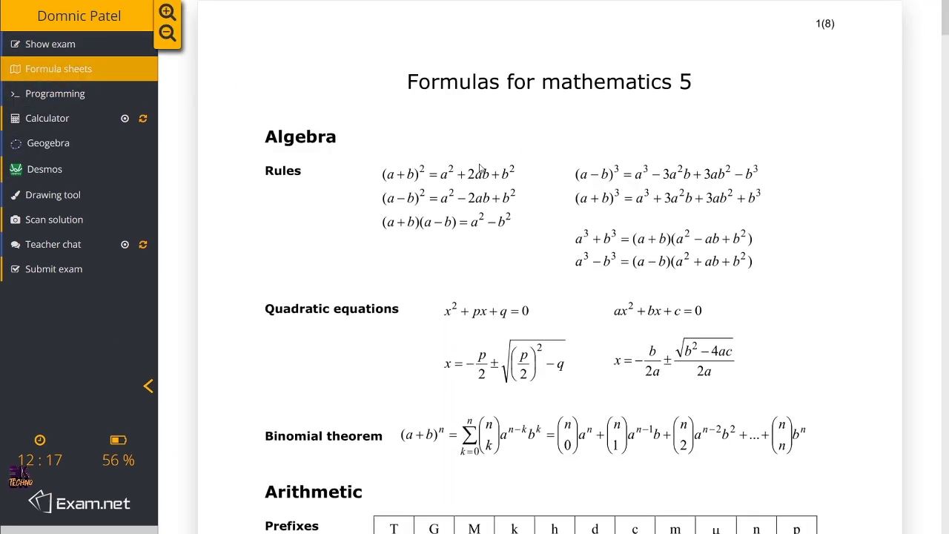
{"action": "scroll", "coordinate": [502, 302], "scroll_direction": "down", "scroll_amount": 8}
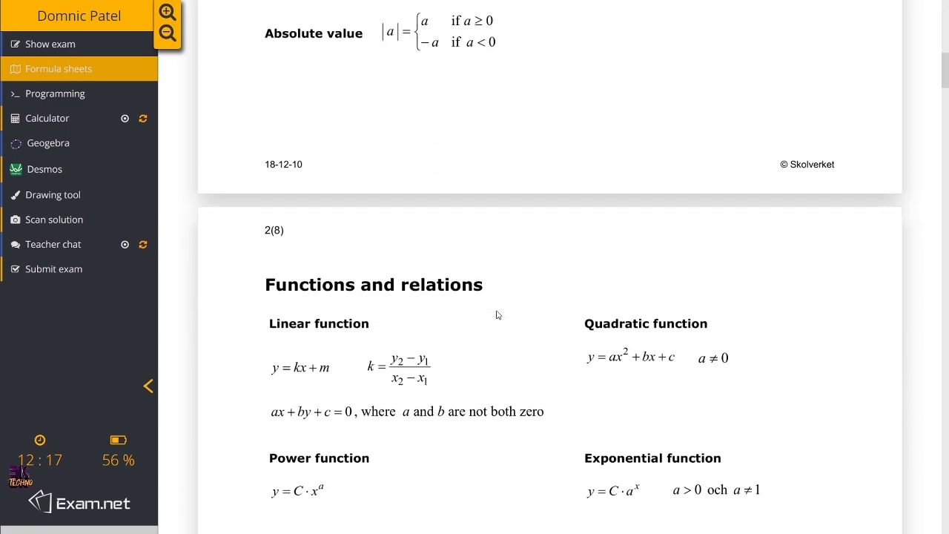
{"action": "scroll", "coordinate": [497, 316], "scroll_direction": "up", "scroll_amount": 6}
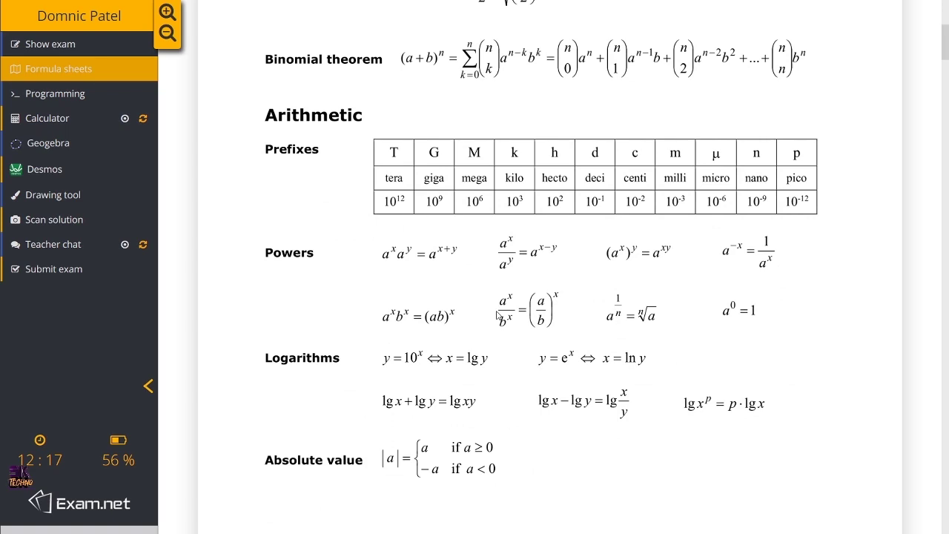
{"action": "scroll", "coordinate": [497, 315], "scroll_direction": "down", "scroll_amount": 3}
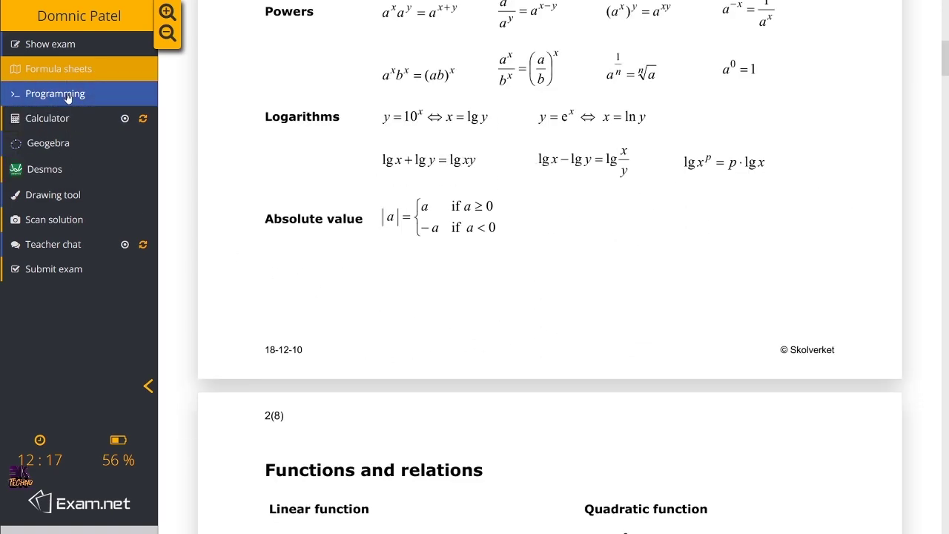
{"action": "left_click", "coordinate": [68, 97]}
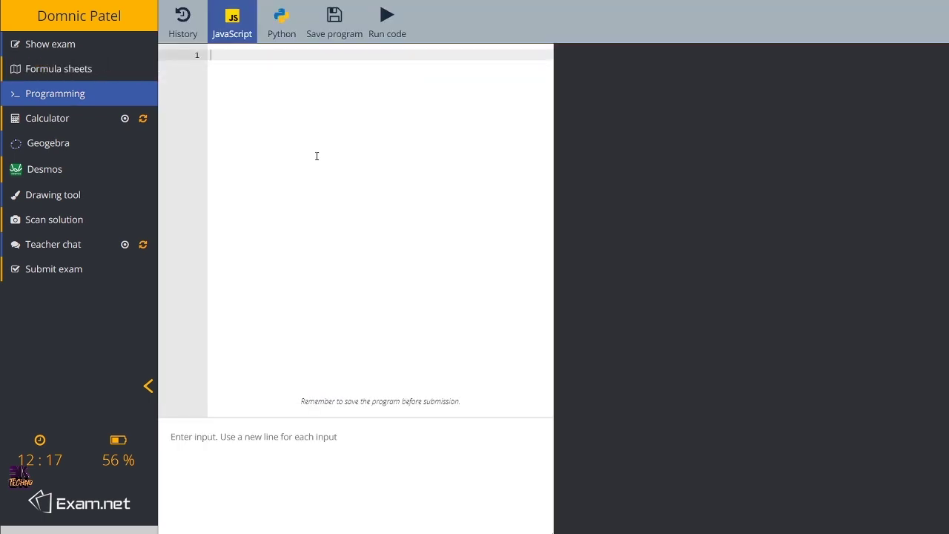
Step: Show the scientific calculator beside the empty JavaScript editor
{"action": "left_click", "coordinate": [61, 120]}
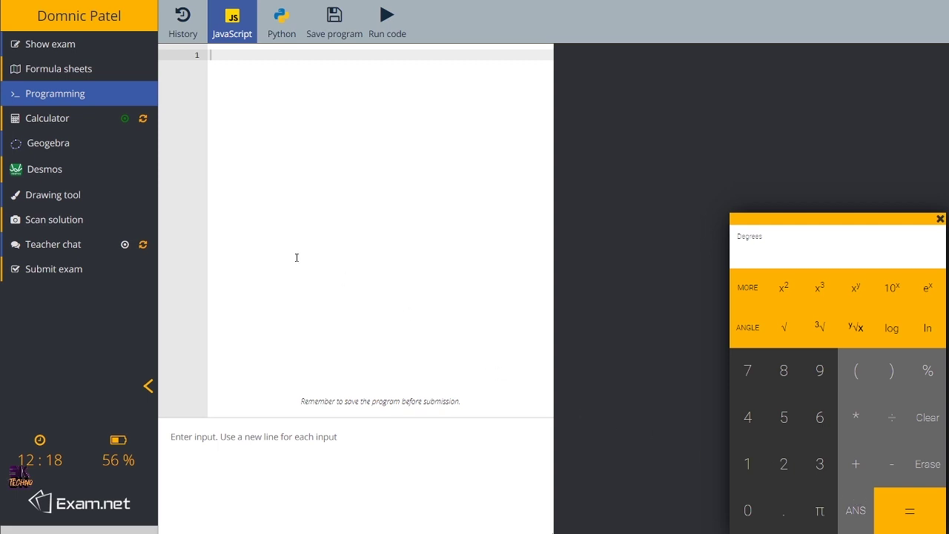
Step: Switch briefly to GeoGebra, then to the Desmos graphing calculator
{"action": "left_click", "coordinate": [58, 145]}
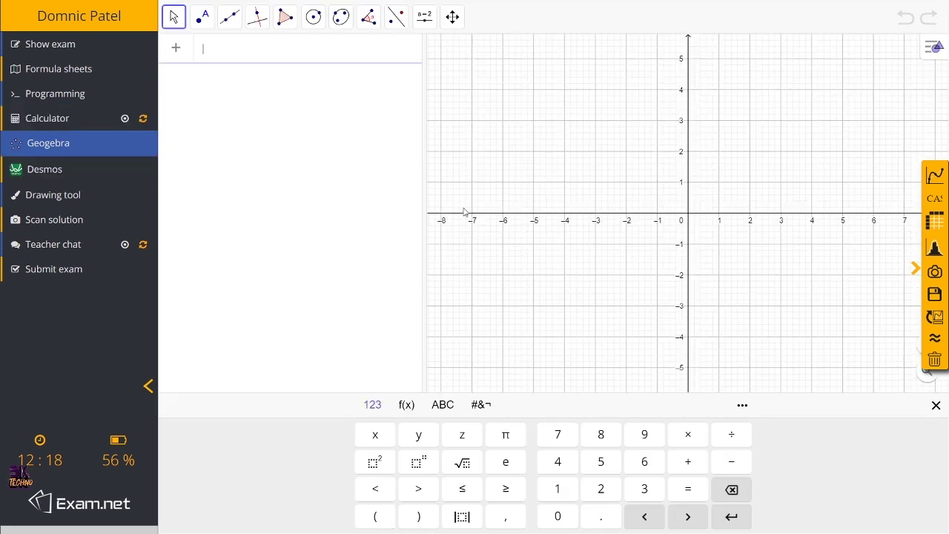
{"action": "left_click", "coordinate": [33, 172]}
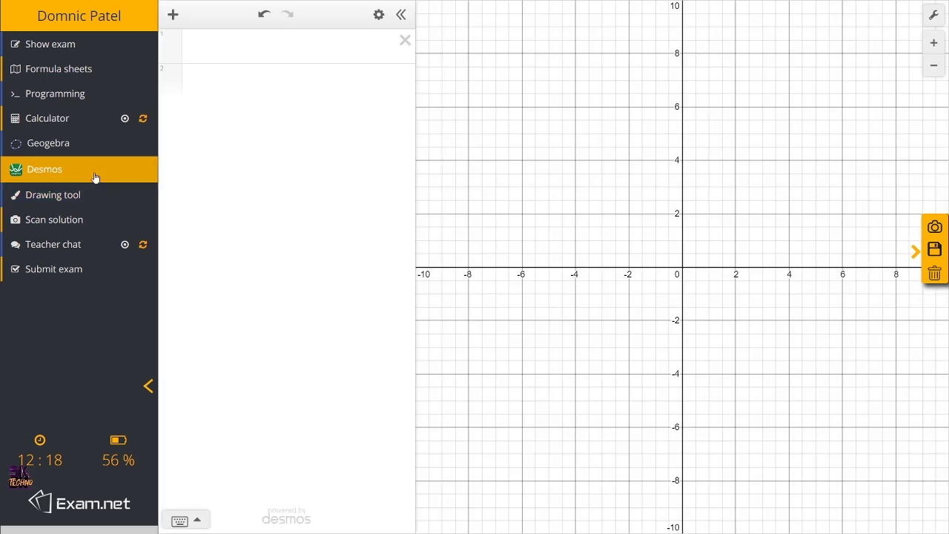
Step: Sketch an ellipse overlapped by a rectangle and export the drawing to the answer
{"action": "left_click", "coordinate": [78, 198]}
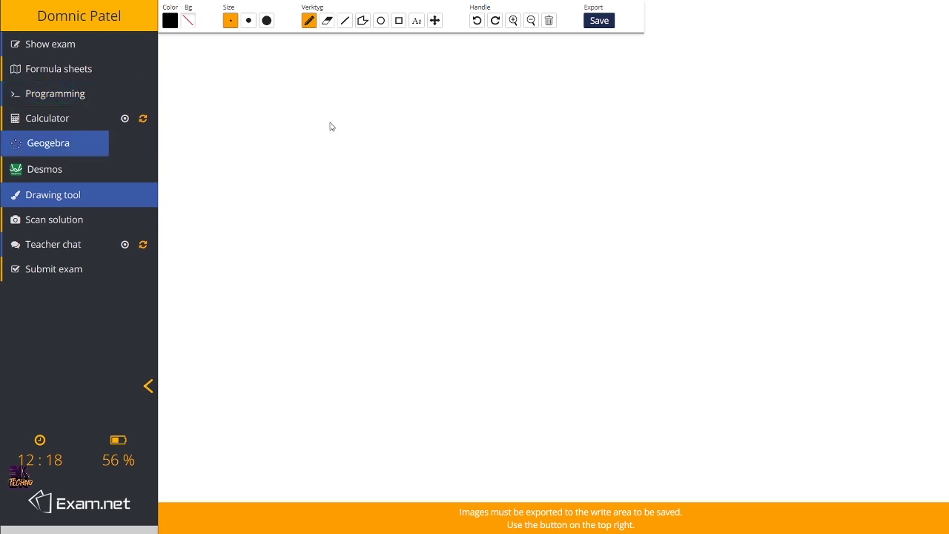
{"action": "left_click", "coordinate": [380, 20]}
{"action": "left_click_drag", "start_coordinate": [381, 147], "coordinate": [445, 218]}
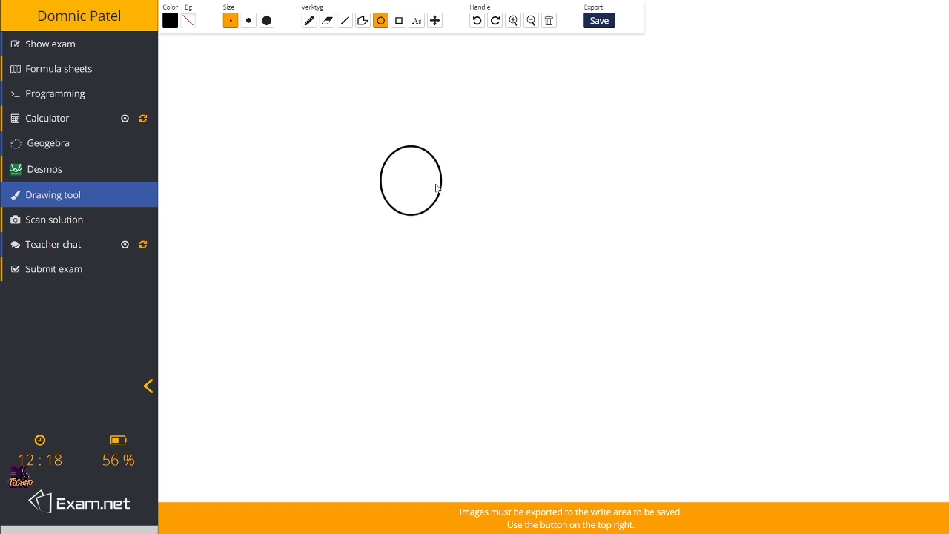
{"action": "left_click", "coordinate": [399, 20]}
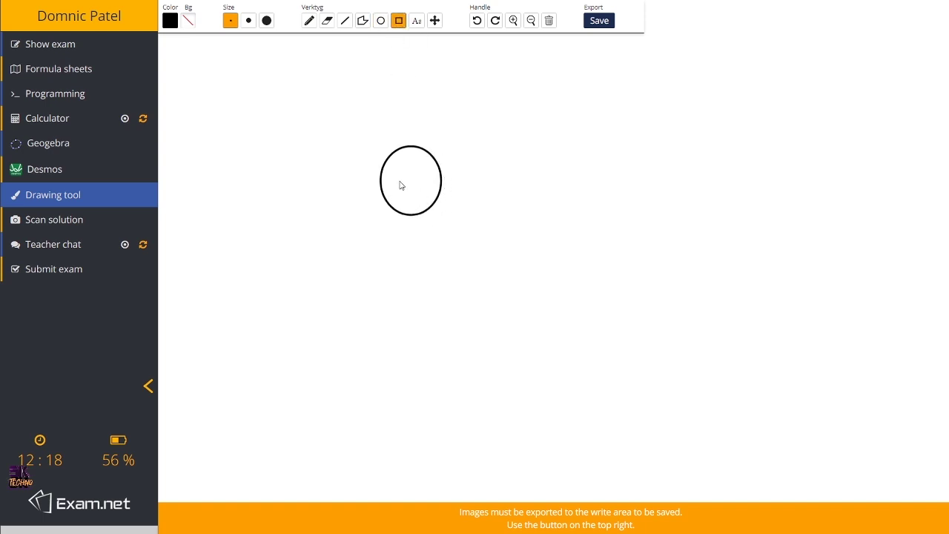
{"action": "left_click_drag", "start_coordinate": [399, 180], "coordinate": [476, 240]}
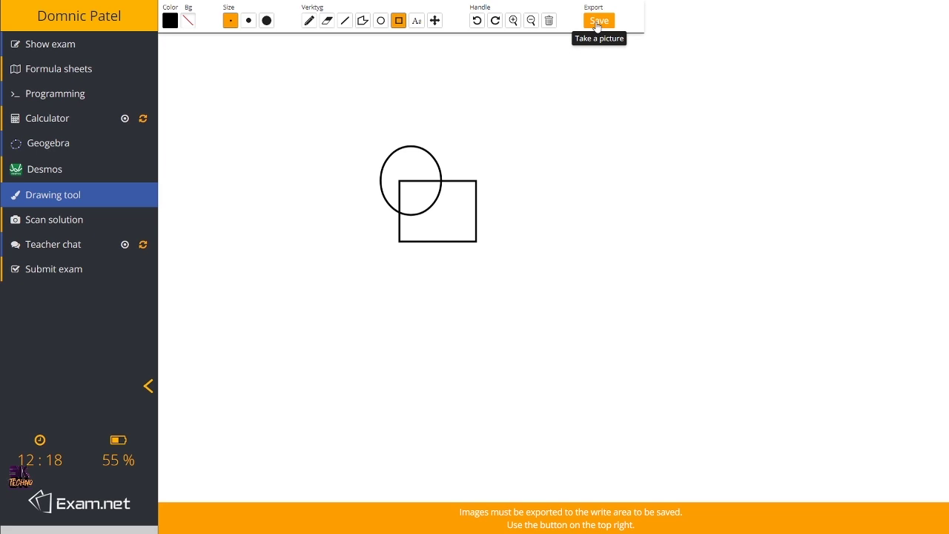
{"action": "left_click", "coordinate": [597, 22]}
{"action": "left_click", "coordinate": [473, 252]}
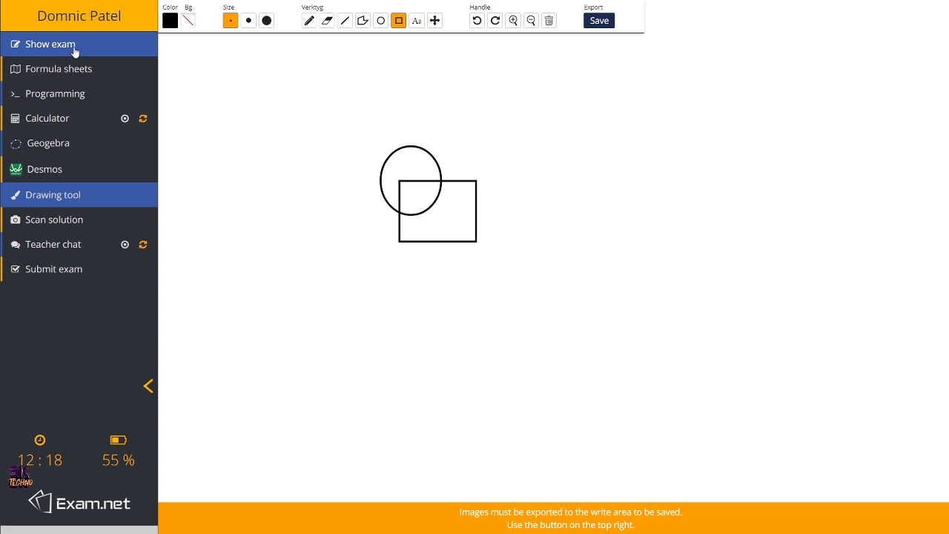
Step: Return to the exam questions beside the answer containing the sketch
{"action": "left_click", "coordinate": [74, 46]}
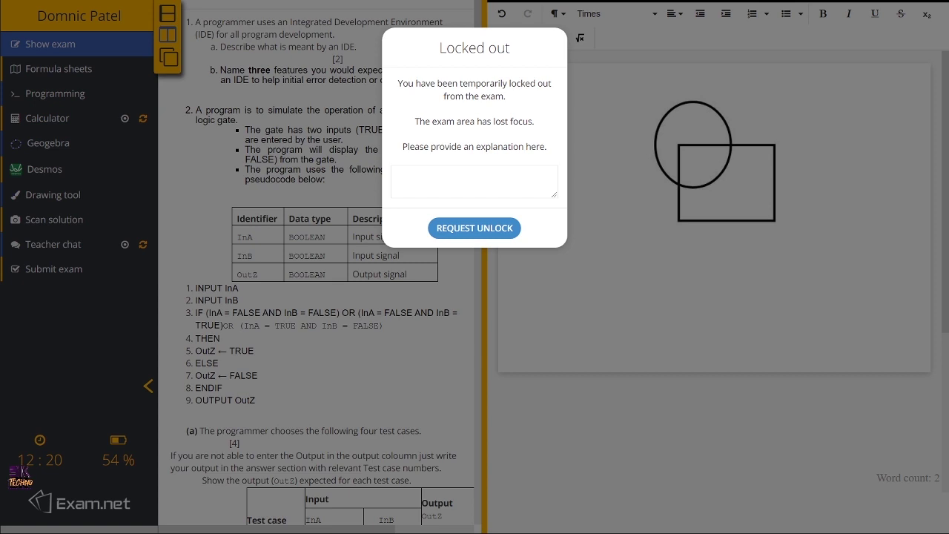
Step: Explain the lockout with a short apology about a key and request an unlock
{"action": "left_click", "coordinate": [428, 183]}
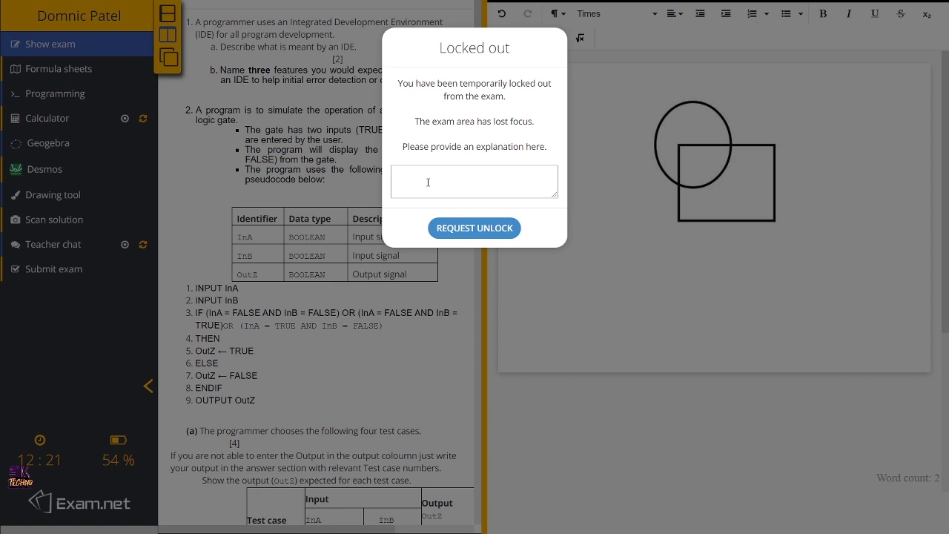
{"action": "type", "text": "sorry it wanot"}
{"action": "key", "text": "BackSpace"}
{"action": "key", "text": "BackSpace"}
{"action": "key", "text": "BackSpace"}
{"action": "key", "text": "BackSpace"}
{"action": "key", "text": "BackSpace"}
{"action": "type", "text": ", a key got"}
{"action": "left_click", "coordinate": [467, 233]}
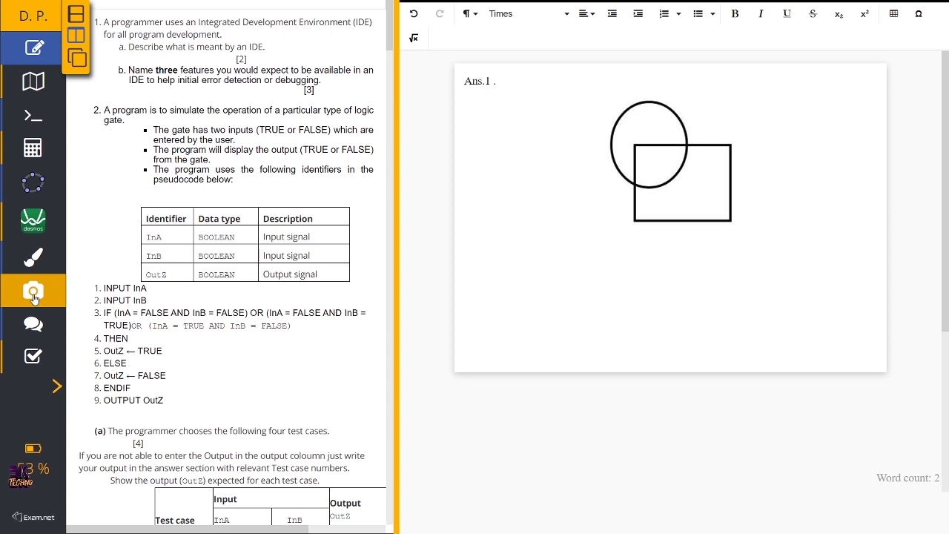
Step: Bring up the Scan solution view with its phone QR-code instructions
{"action": "left_click", "coordinate": [33, 292]}
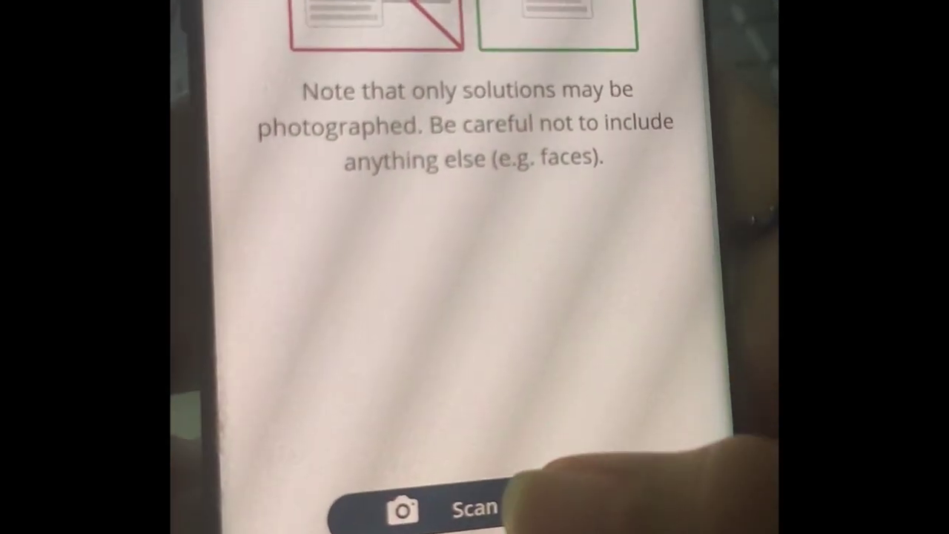
Step: Photograph the handwritten answer sheet with the phone camera using Scan
{"action": "left_click", "coordinate": [563, 484]}
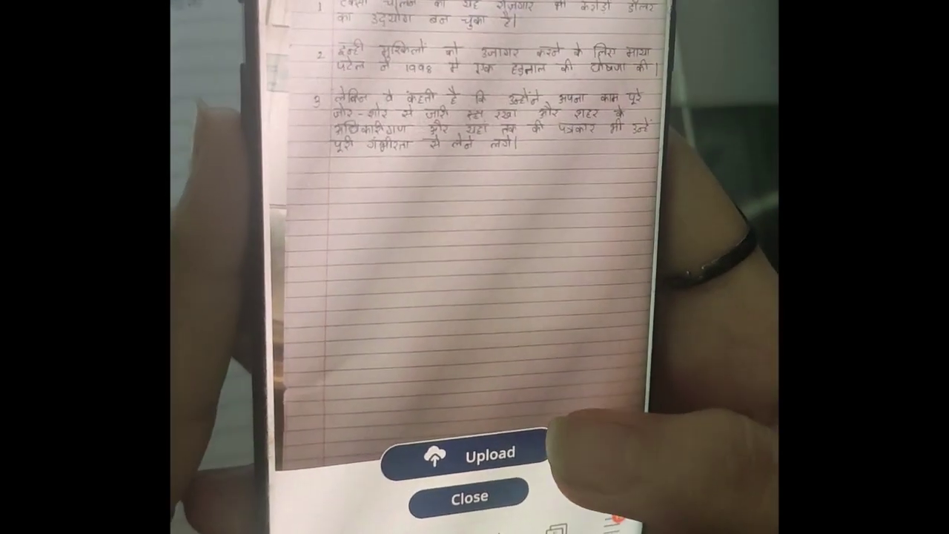
Step: Upload the photographed handwritten page from the phone into the exam's answer area
{"action": "left_click", "coordinate": [475, 442]}
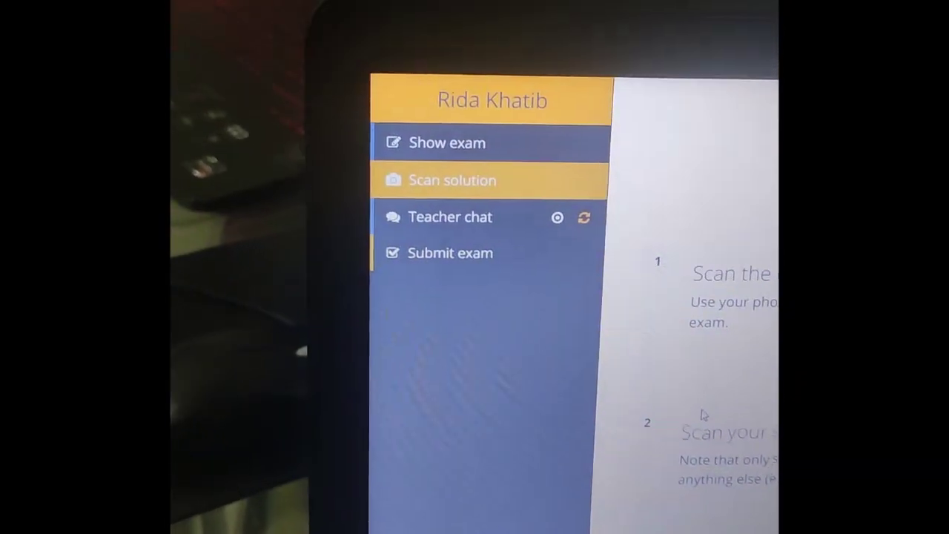
Step: Display the Hindi reading passage beside the scanned handwritten answer
{"action": "left_click", "coordinate": [427, 158]}
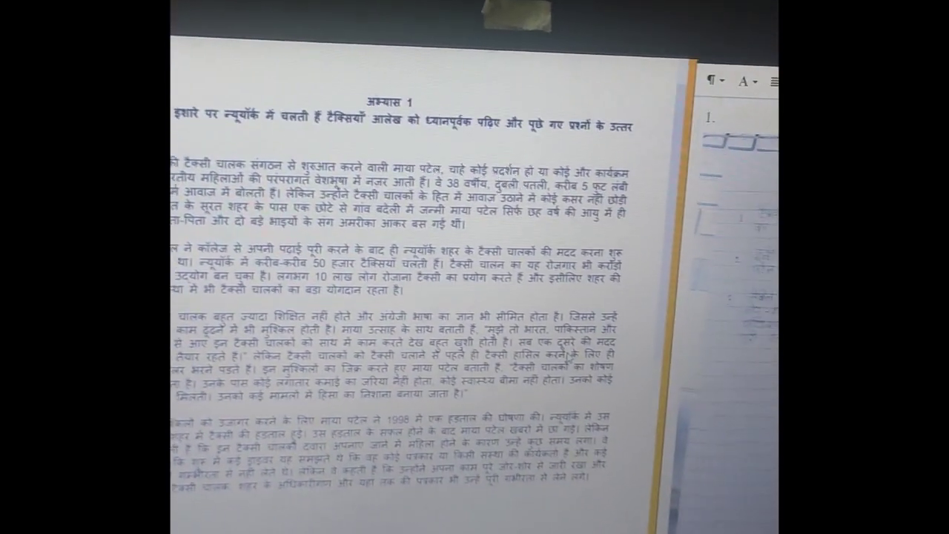